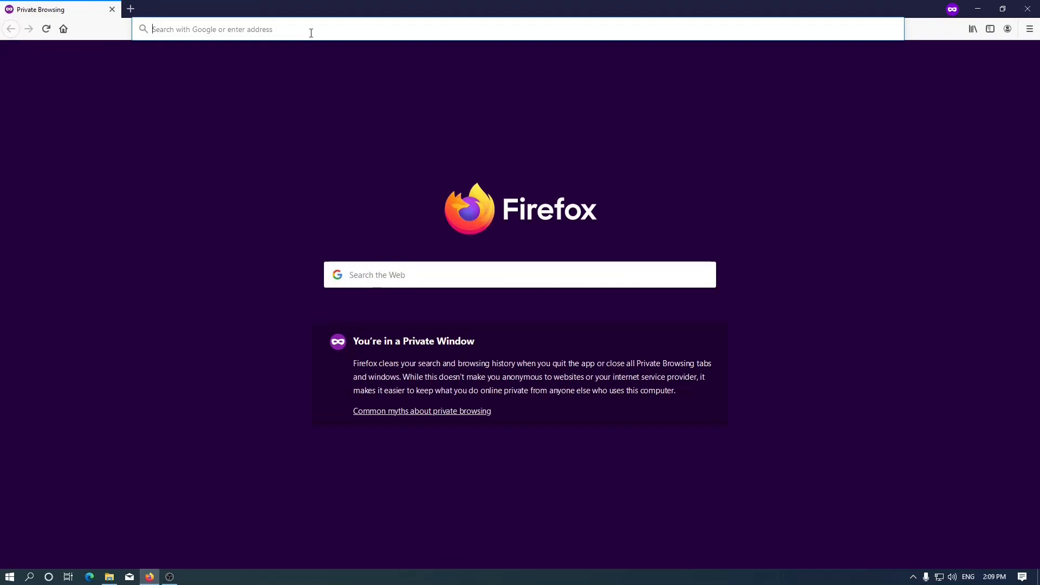
- Go to amd.com and open its Drivers & Support page
{"action": "type", "text": "amd.com"}
{"action": "key", "text": "Return"}
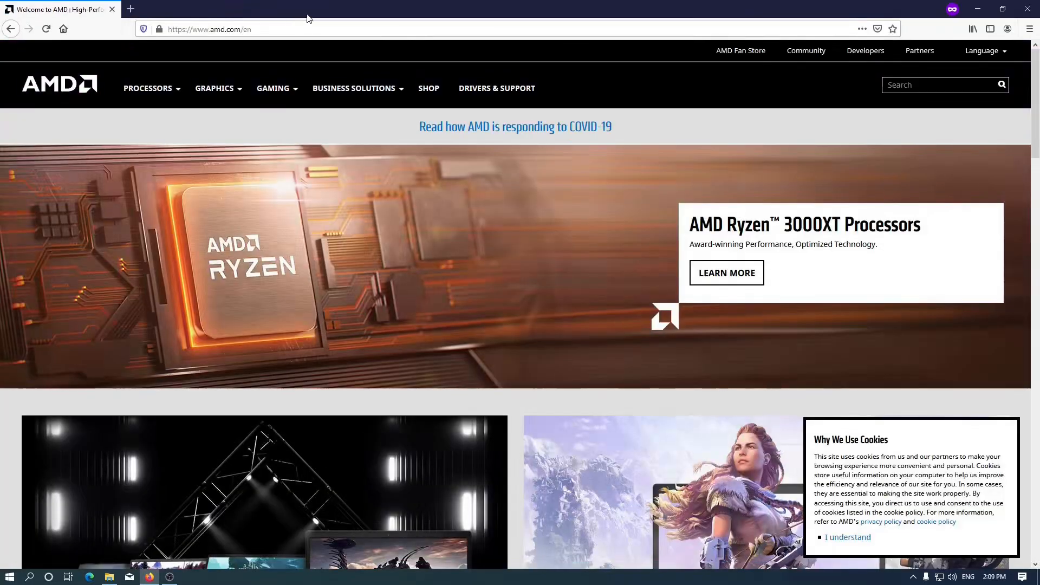
{"action": "left_click", "coordinate": [496, 99]}
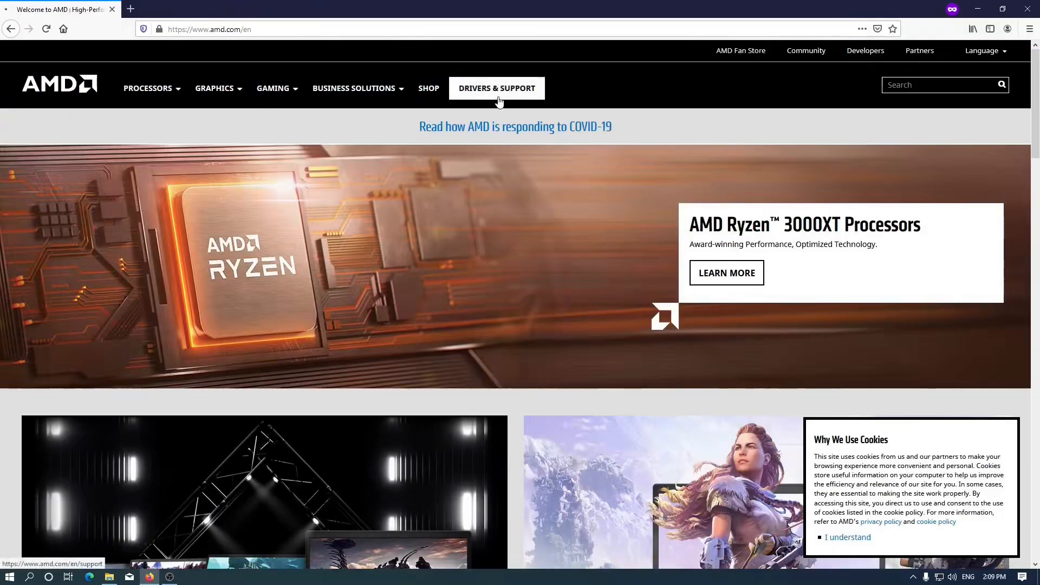
- Search the support page's product list for "apu", choose 7th Gen A9-9410 APU and submit it
{"action": "scroll", "coordinate": [426, 211], "scroll_direction": "down", "scroll_amount": 4}
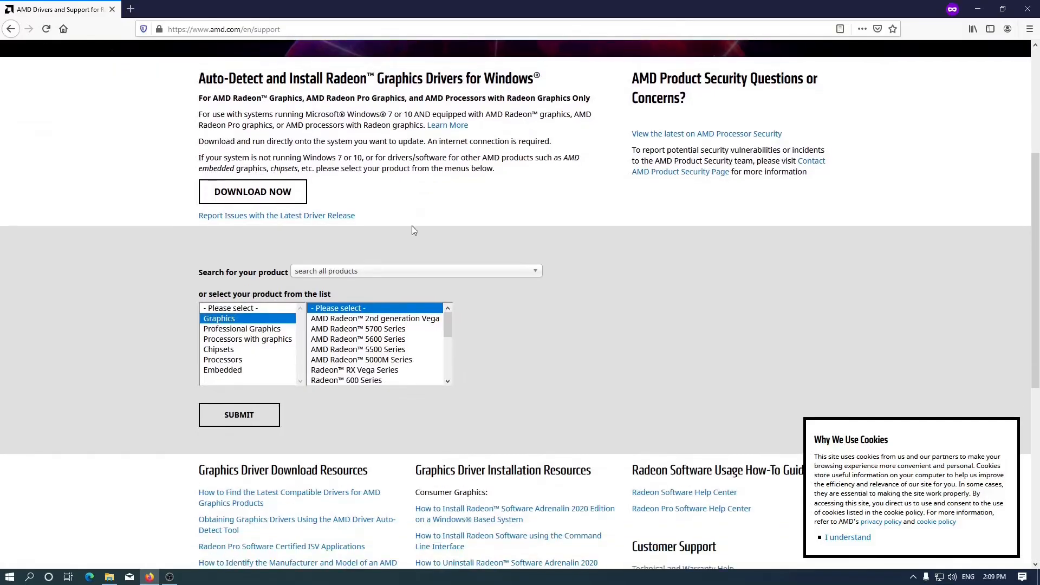
{"action": "scroll", "coordinate": [254, 166], "scroll_direction": "down", "scroll_amount": 1}
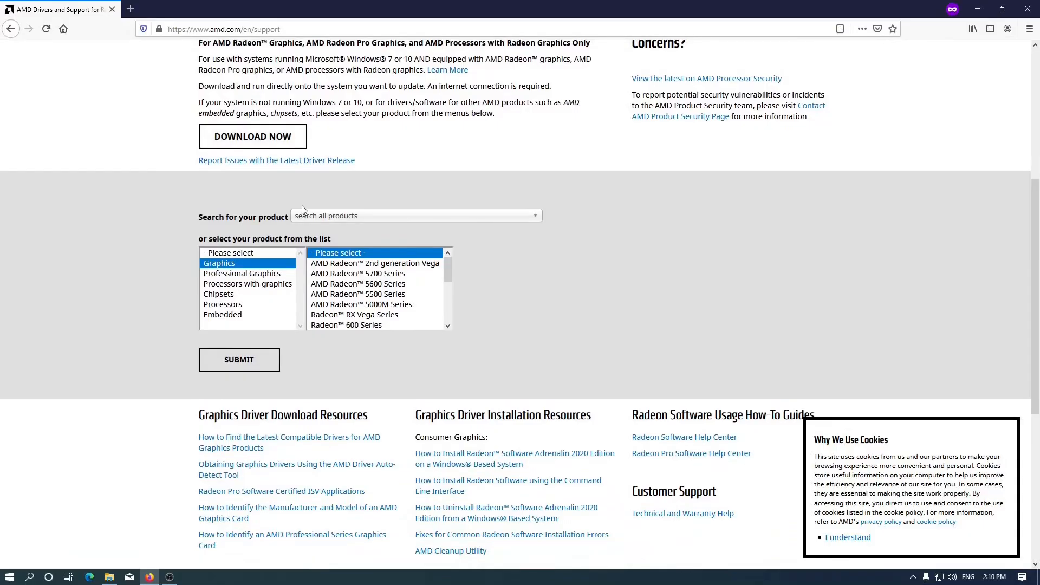
{"action": "scroll", "coordinate": [376, 148], "scroll_direction": "down", "scroll_amount": 1}
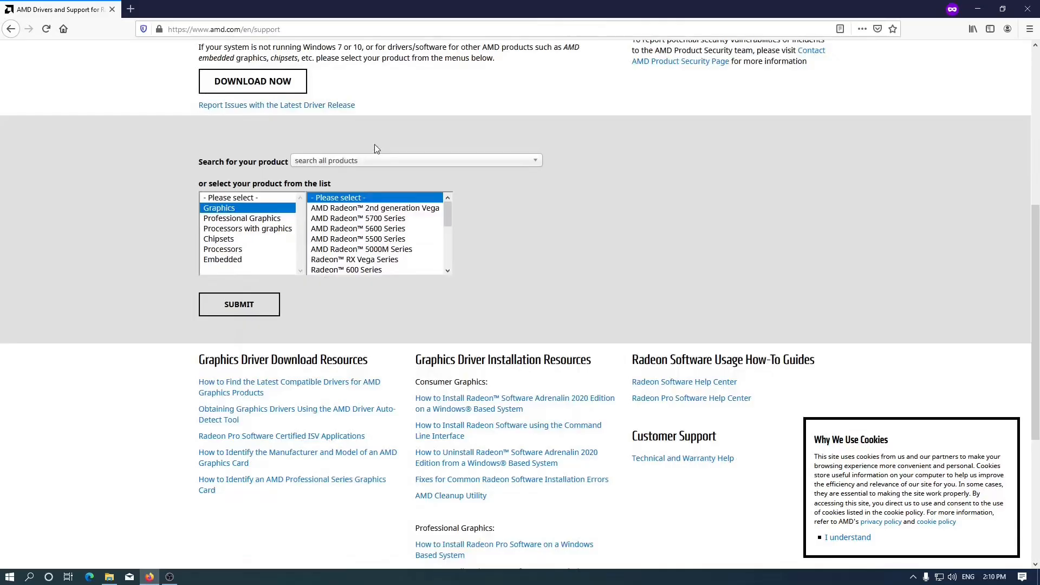
{"action": "left_click", "coordinate": [331, 171]}
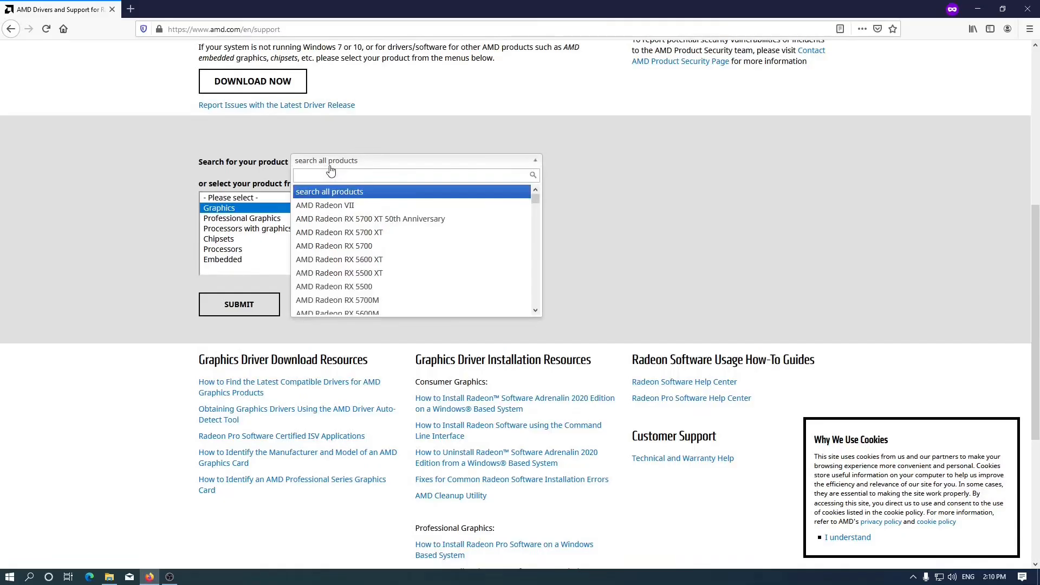
{"action": "type", "text": "apu"}
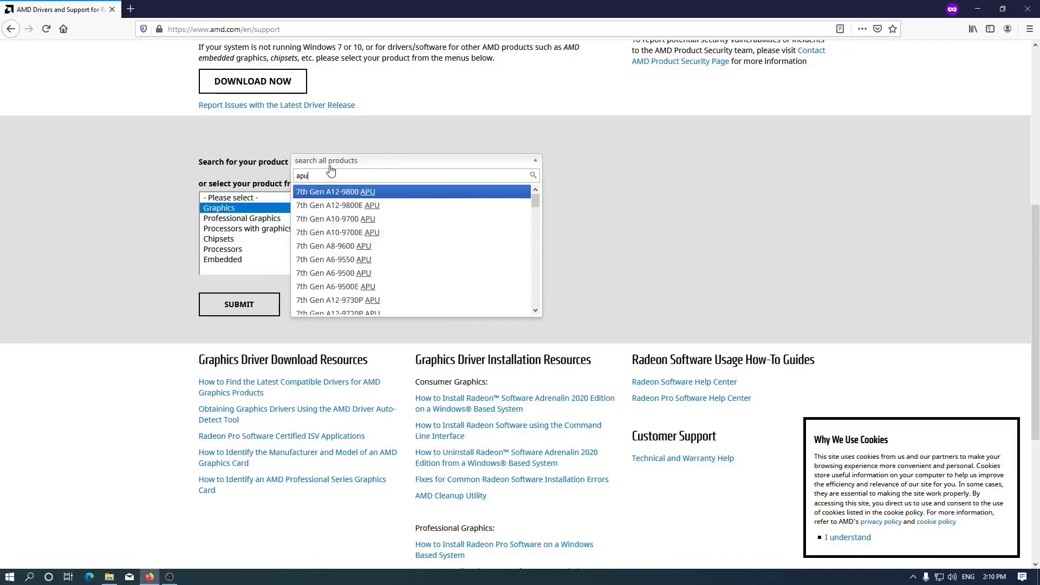
{"action": "scroll", "coordinate": [353, 210], "scroll_direction": "down", "scroll_amount": 2}
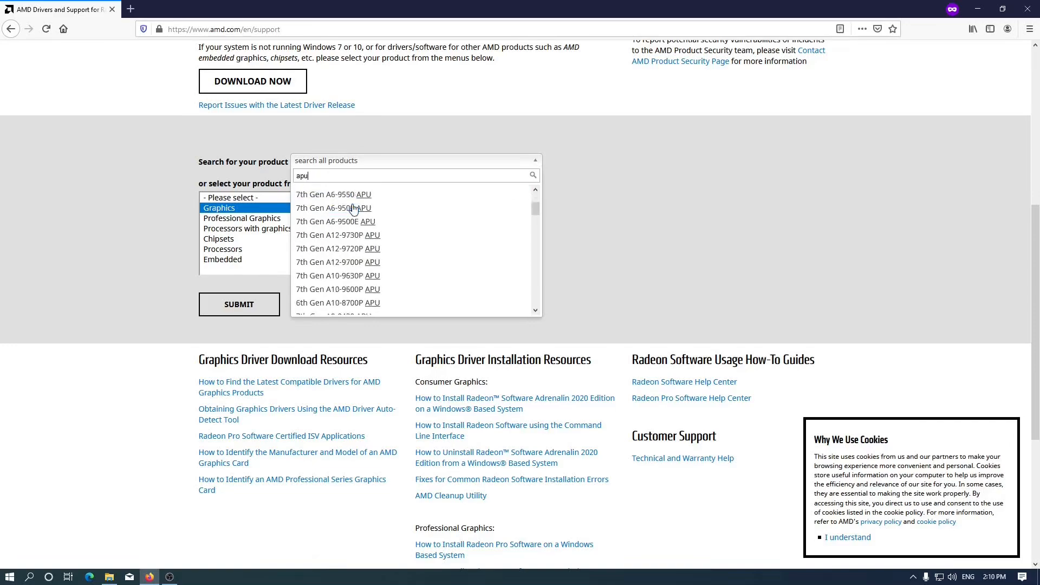
{"action": "scroll", "coordinate": [354, 210], "scroll_direction": "down", "scroll_amount": 10}
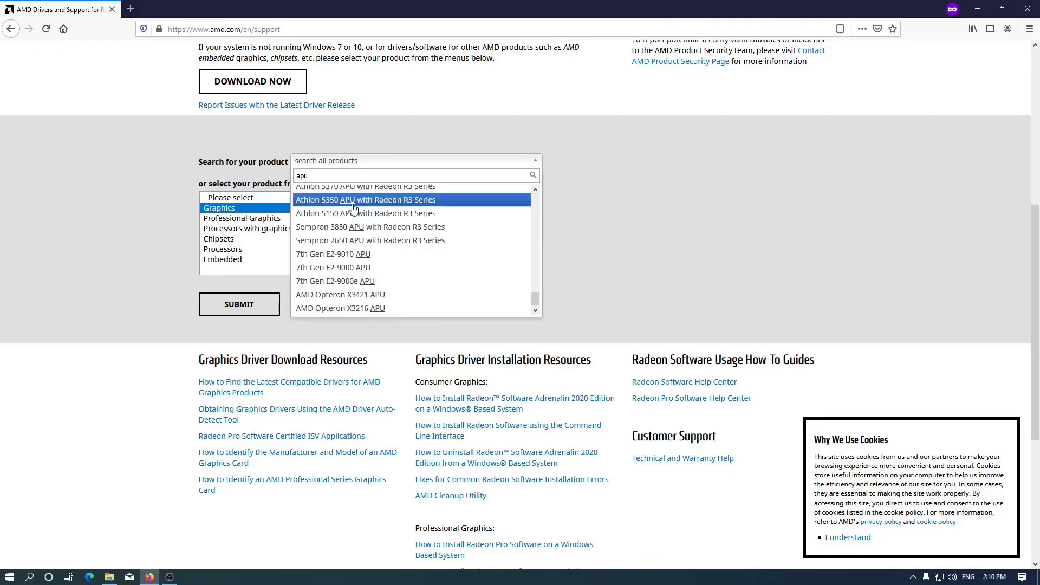
{"action": "scroll", "coordinate": [379, 208], "scroll_direction": "up", "scroll_amount": 15}
{"action": "scroll", "coordinate": [379, 260], "scroll_direction": "down", "scroll_amount": 2}
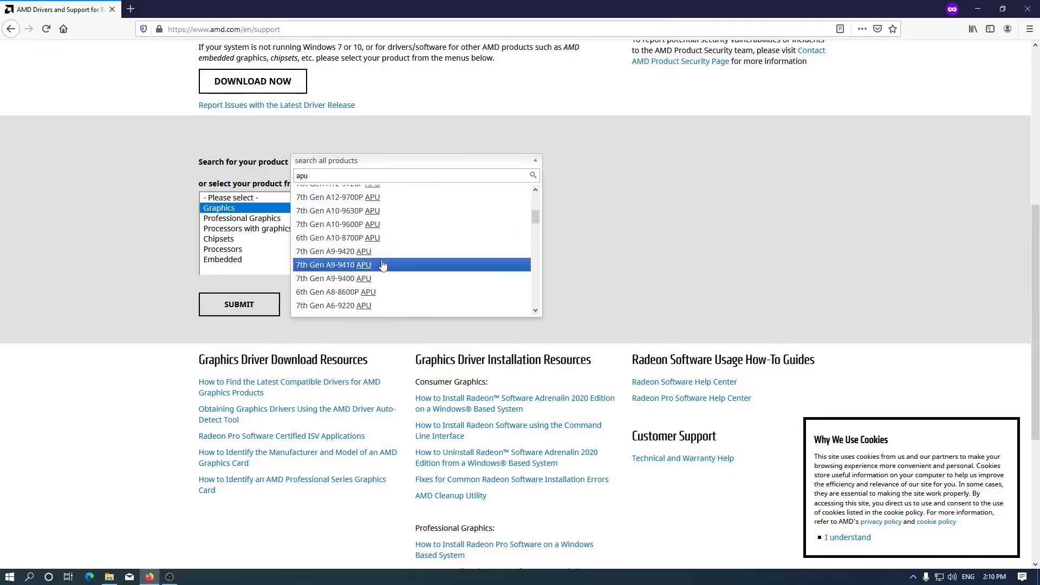
{"action": "left_click", "coordinate": [381, 266]}
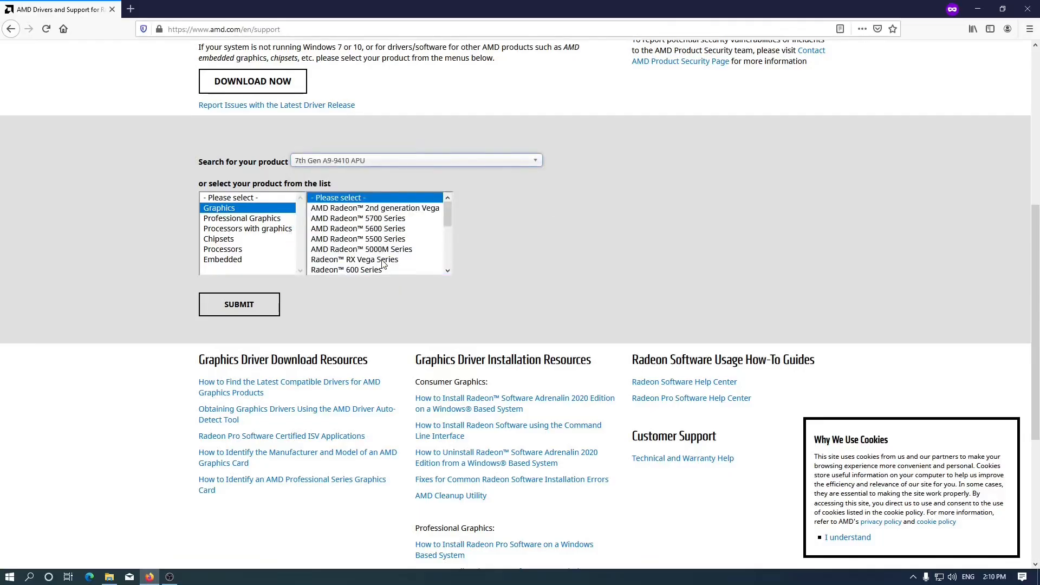
{"action": "left_click", "coordinate": [255, 315]}
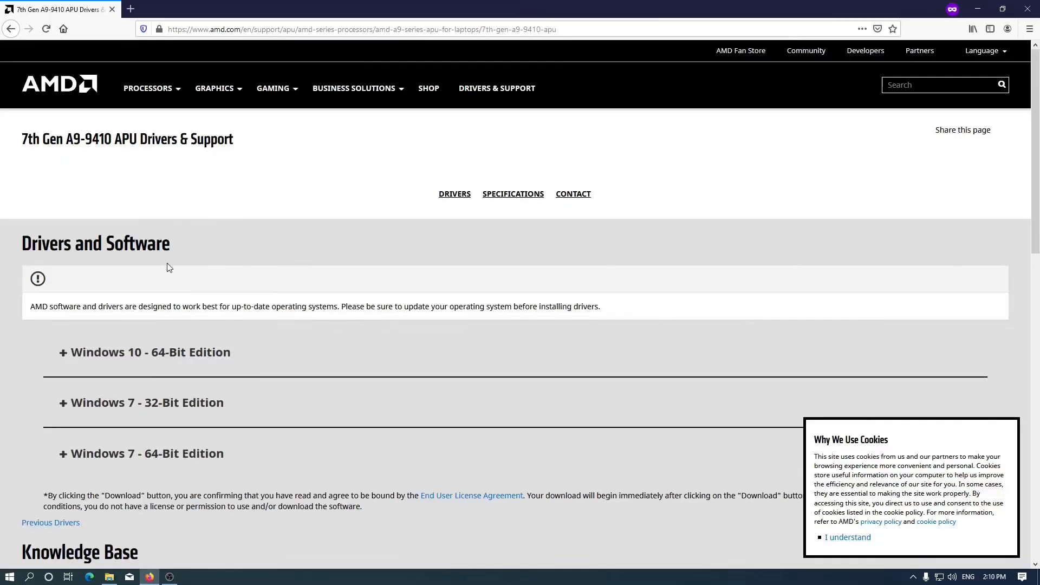
- Check the Windows editions offered on the APU's driver page and return to the product selection page
{"action": "scroll", "coordinate": [169, 267], "scroll_direction": "down", "scroll_amount": 2}
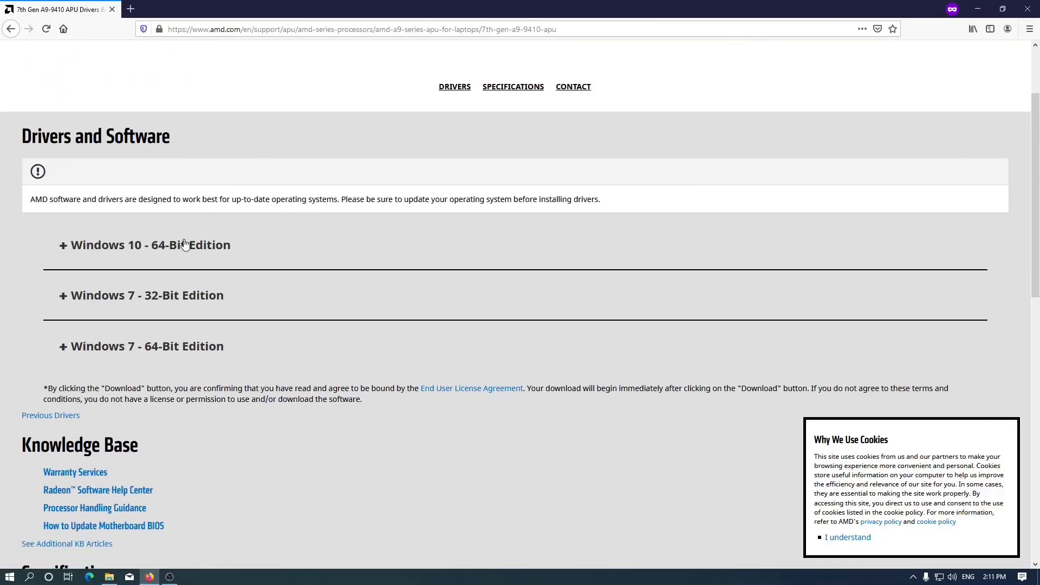
{"action": "scroll", "coordinate": [81, 135], "scroll_direction": "up", "scroll_amount": 2}
{"action": "left_click", "coordinate": [10, 30]}
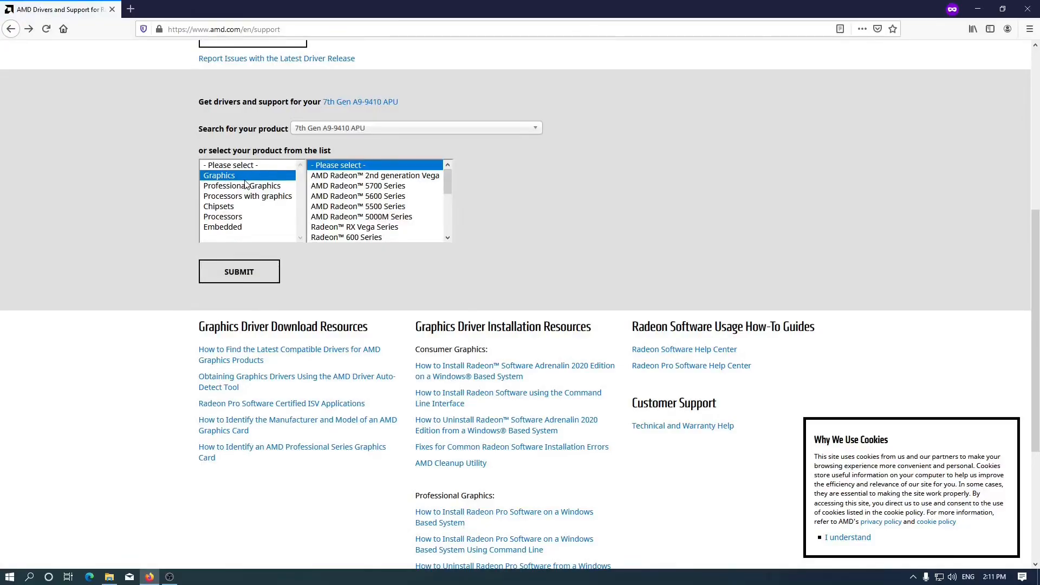
- Select the Processors with graphics category and look through its Ryzen, Ryzen PRO, A-Series and PRO A-Series families
{"action": "left_click", "coordinate": [271, 198]}
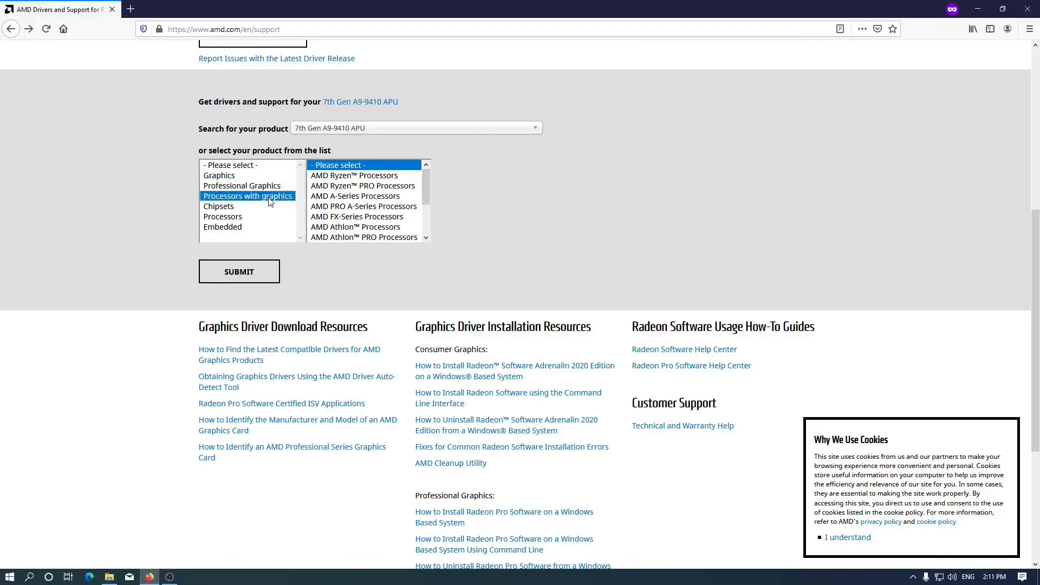
{"action": "left_click", "coordinate": [376, 177]}
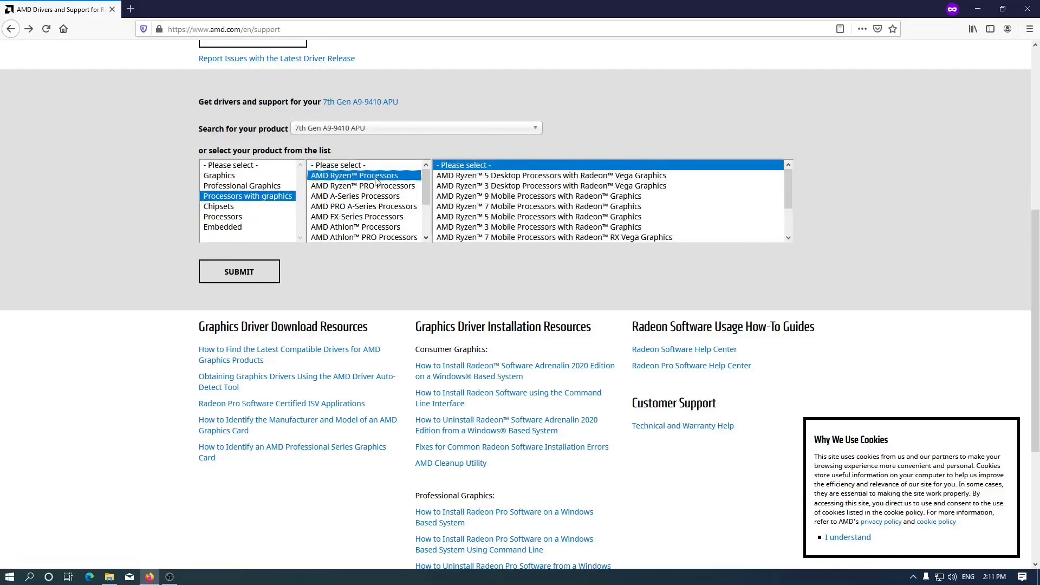
{"action": "left_click", "coordinate": [376, 185]}
{"action": "scroll", "coordinate": [370, 184], "scroll_direction": "down", "scroll_amount": 2}
{"action": "scroll", "coordinate": [369, 178], "scroll_direction": "up", "scroll_amount": 1}
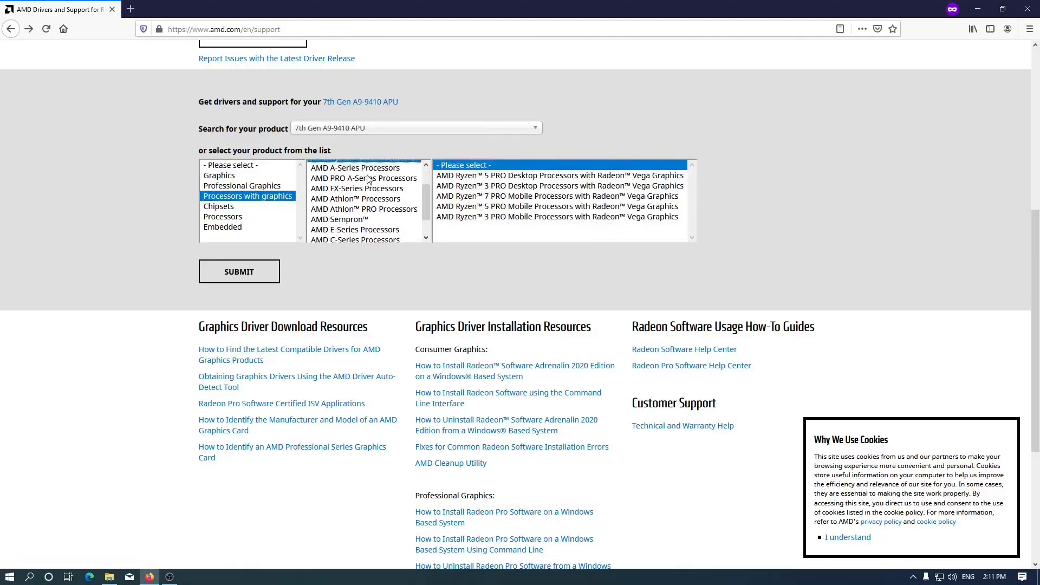
{"action": "scroll", "coordinate": [367, 184], "scroll_direction": "up", "scroll_amount": 1}
{"action": "left_click", "coordinate": [366, 198]}
{"action": "left_click", "coordinate": [363, 208]}
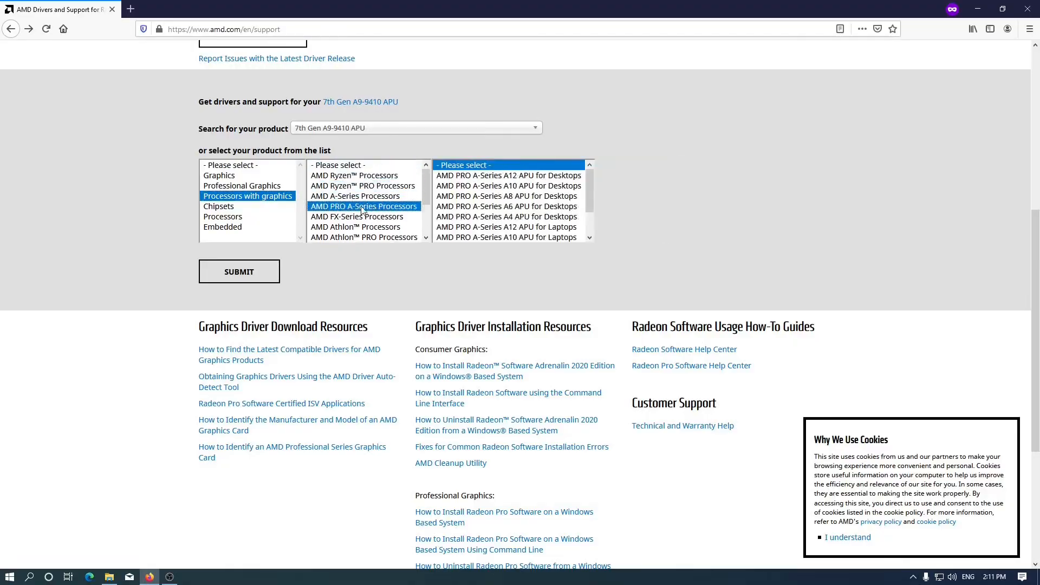
{"action": "scroll", "coordinate": [362, 210], "scroll_direction": "down", "scroll_amount": 3}
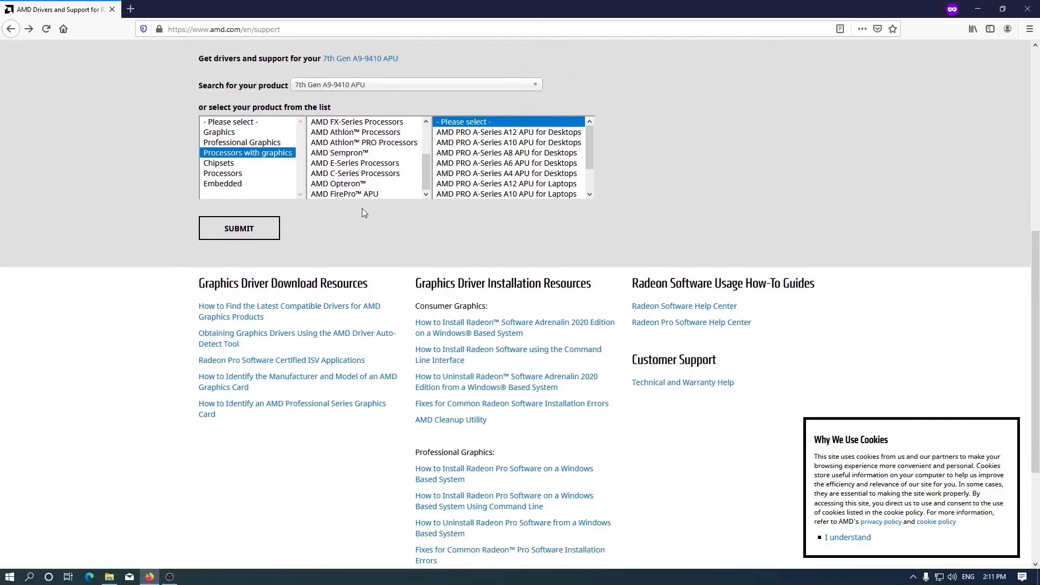
{"action": "scroll", "coordinate": [363, 213], "scroll_direction": "up", "scroll_amount": 3}
{"action": "scroll", "coordinate": [360, 225], "scroll_direction": "up", "scroll_amount": 2}
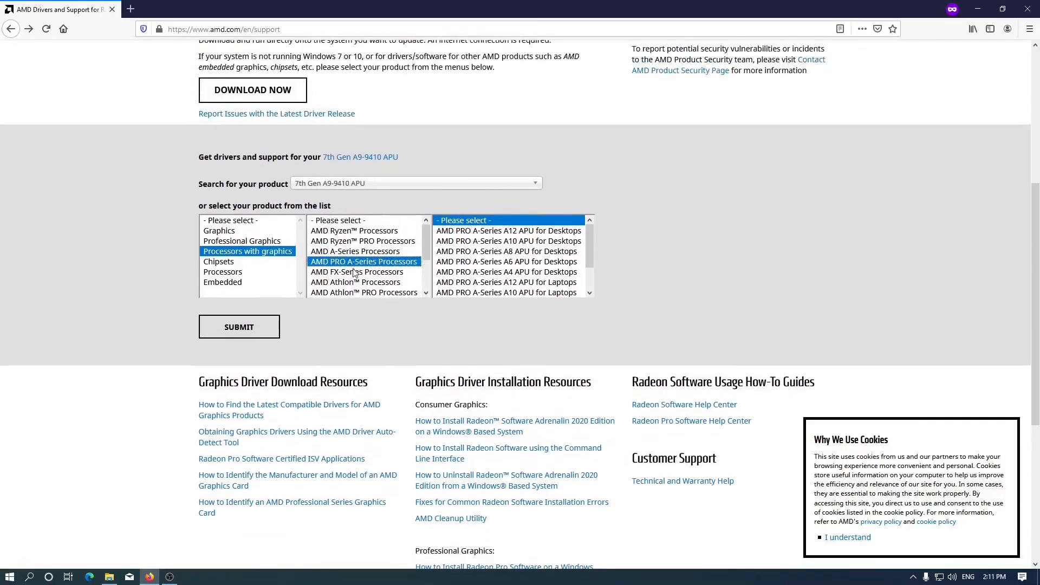
- Compare the product series listed for AMD A-Series, Ryzen and Ryzen PRO Processors
{"action": "left_click", "coordinate": [365, 252]}
{"action": "left_click", "coordinate": [370, 233]}
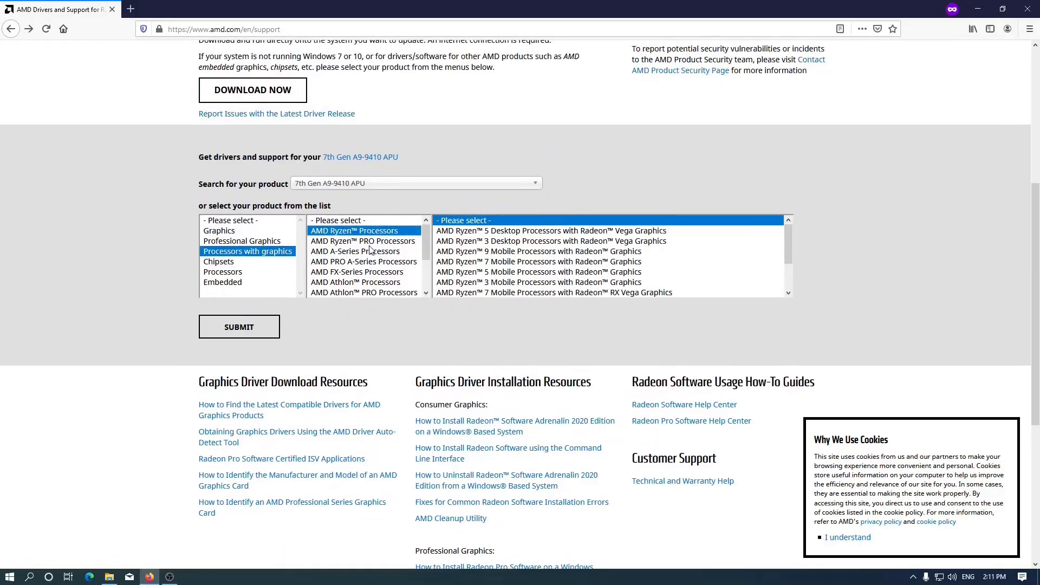
{"action": "left_click", "coordinate": [370, 251]}
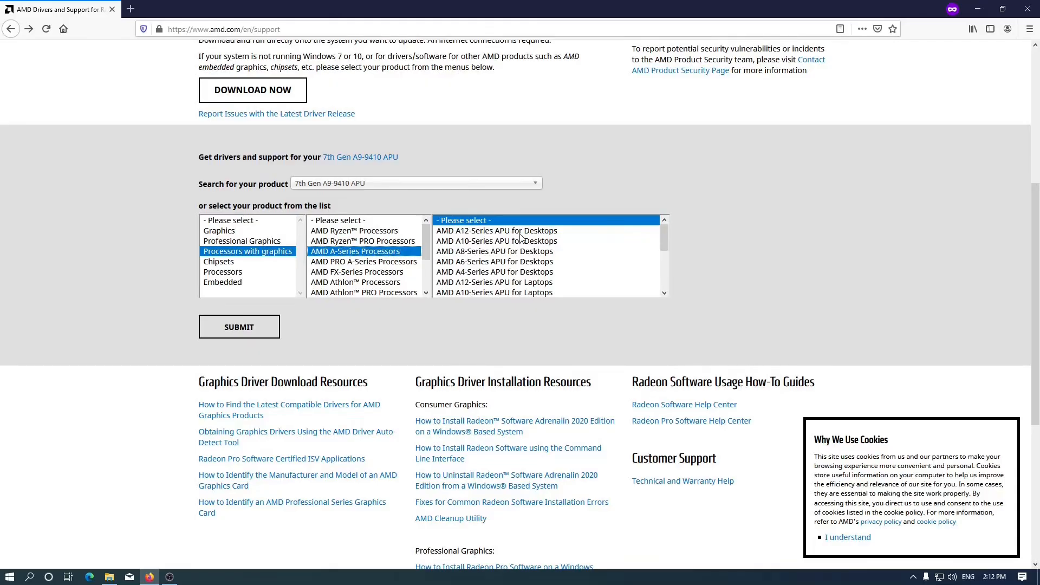
{"action": "scroll", "coordinate": [523, 247], "scroll_direction": "down", "scroll_amount": 2}
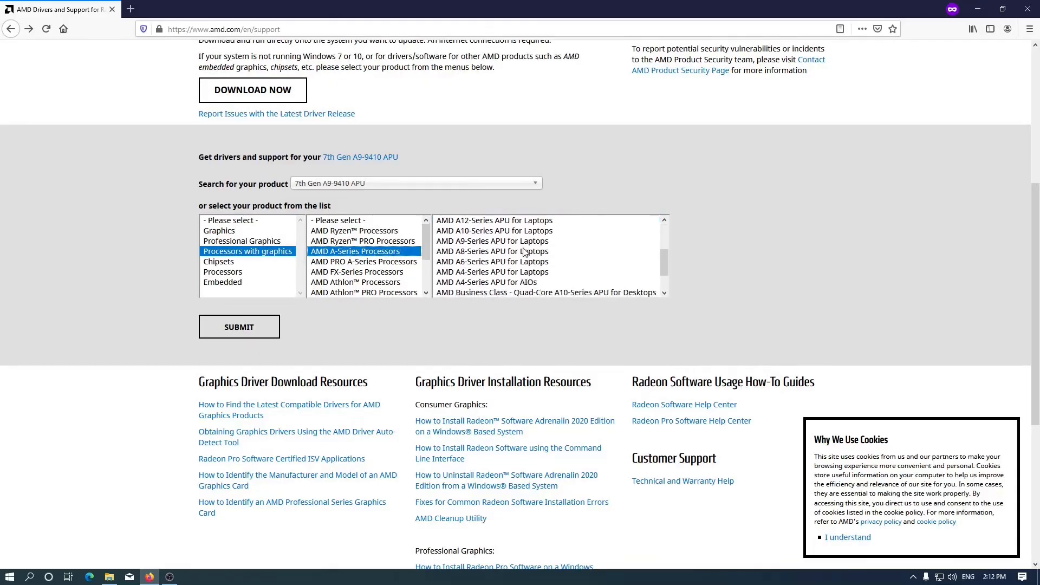
{"action": "scroll", "coordinate": [525, 252], "scroll_direction": "down", "scroll_amount": 1}
{"action": "left_click", "coordinate": [373, 231]}
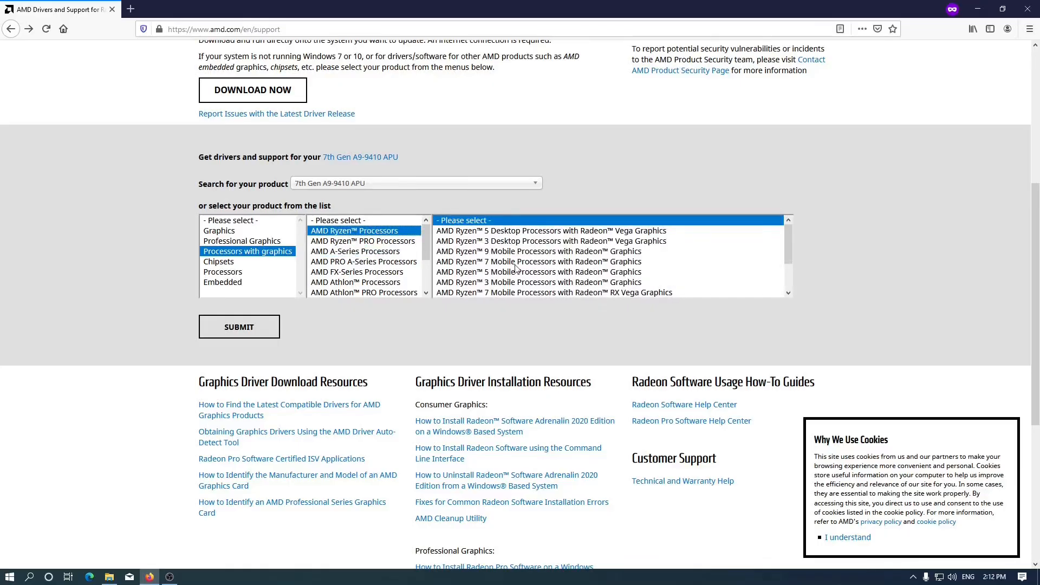
{"action": "left_click", "coordinate": [366, 252]}
{"action": "left_click", "coordinate": [366, 242]}
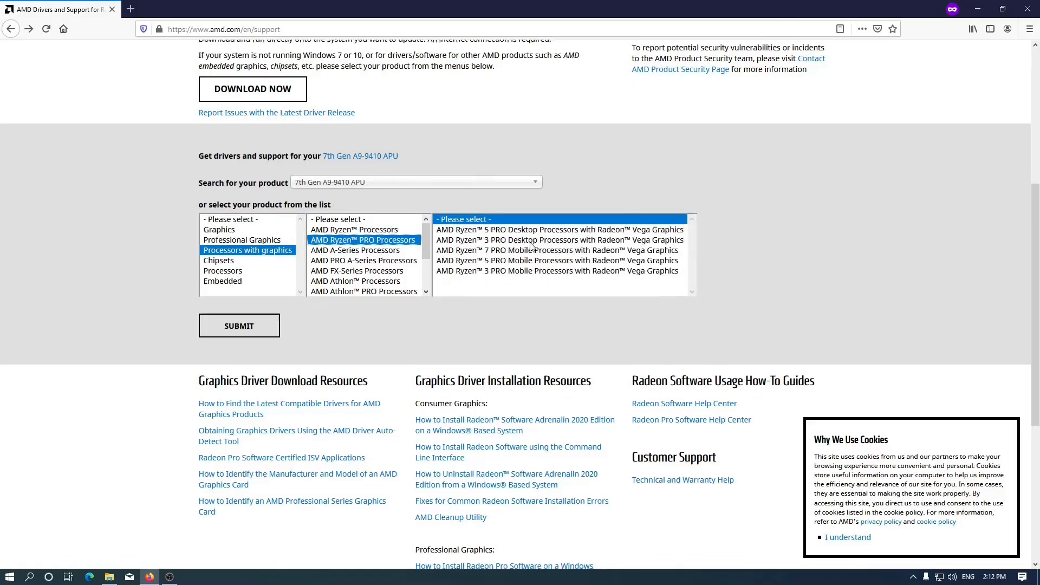
{"action": "scroll", "coordinate": [520, 191], "scroll_direction": "down", "scroll_amount": 2}
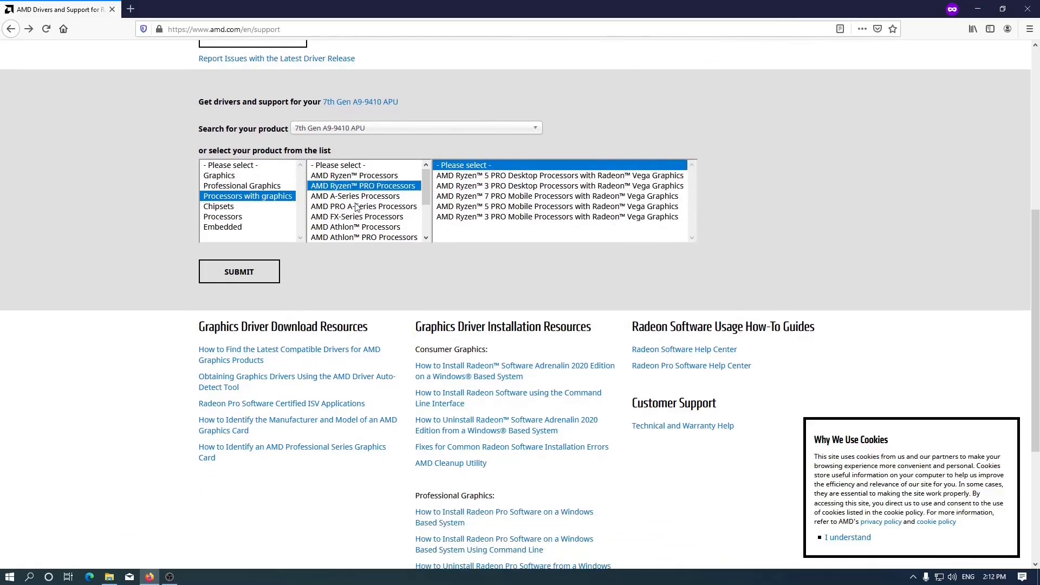
{"action": "left_click", "coordinate": [374, 199]}
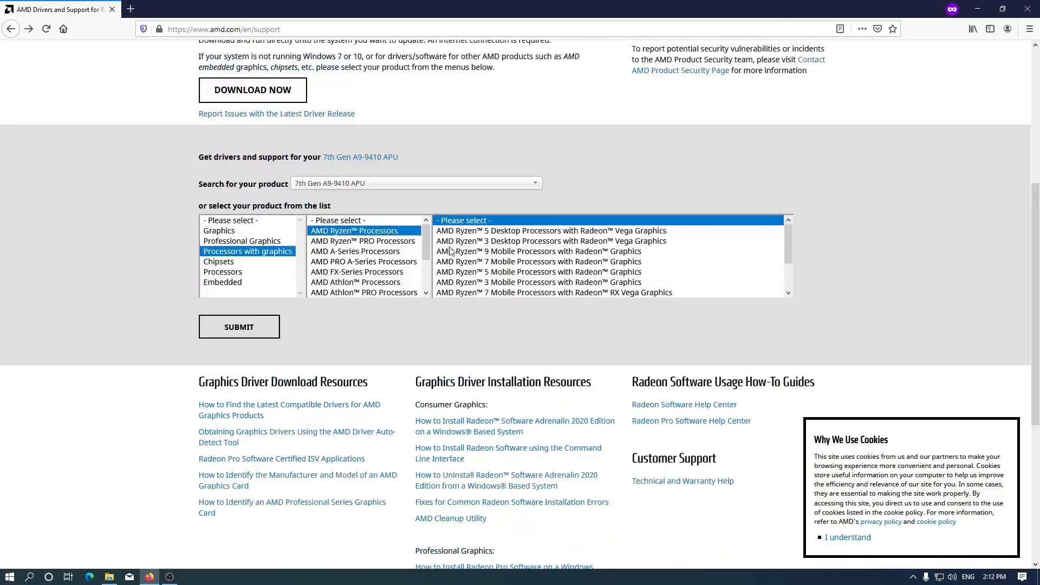
- Choose A-Series Processors, A10-Series APU for Desktops and A10-7860K with Radeon R7 Series, and submit the selection
{"action": "left_click", "coordinate": [393, 251]}
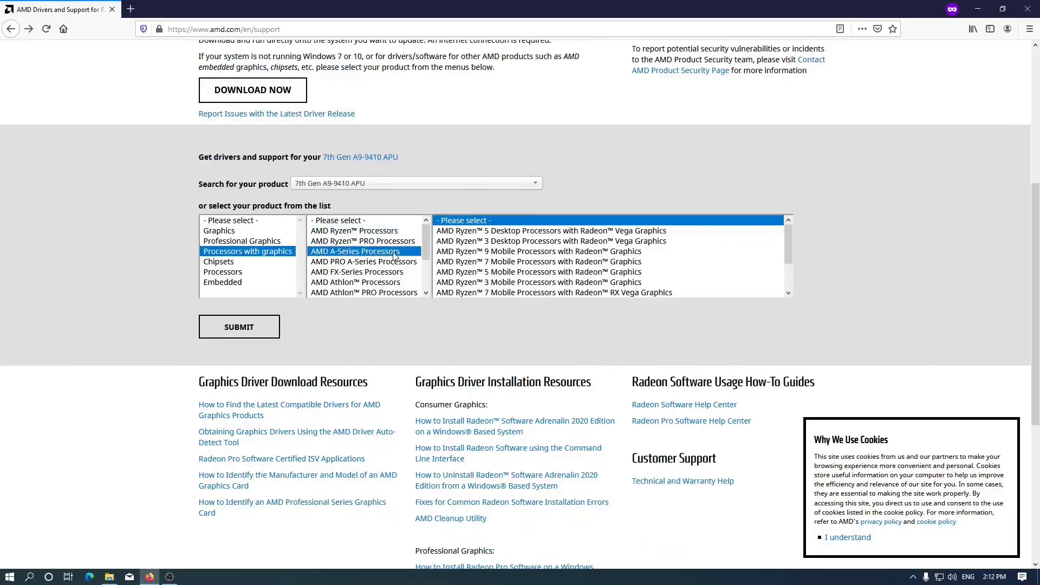
{"action": "left_click", "coordinate": [505, 242]}
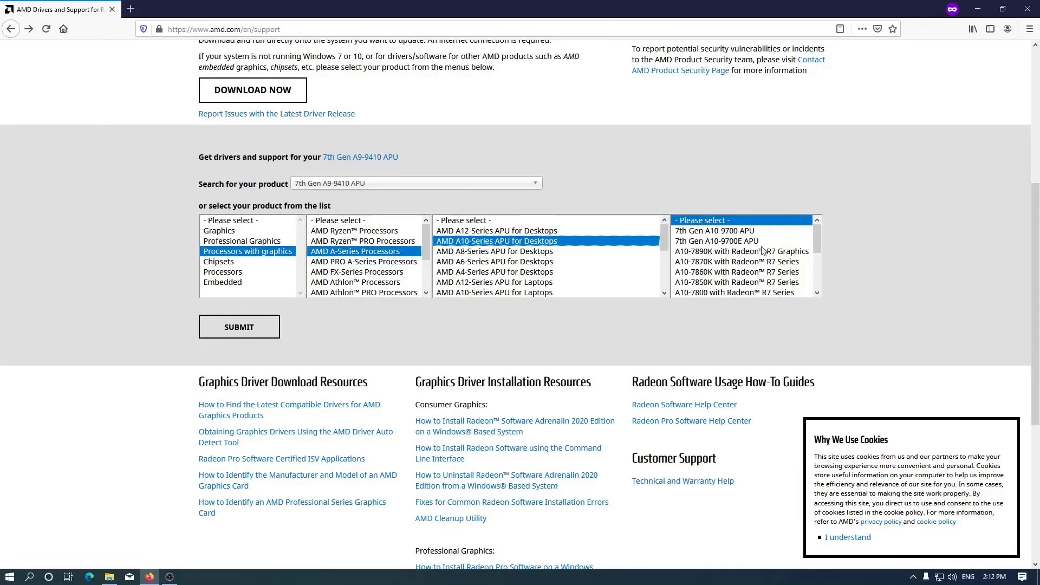
{"action": "scroll", "coordinate": [759, 255], "scroll_direction": "down", "scroll_amount": 2}
{"action": "scroll", "coordinate": [765, 255], "scroll_direction": "up", "scroll_amount": 2}
{"action": "left_click", "coordinate": [735, 272]}
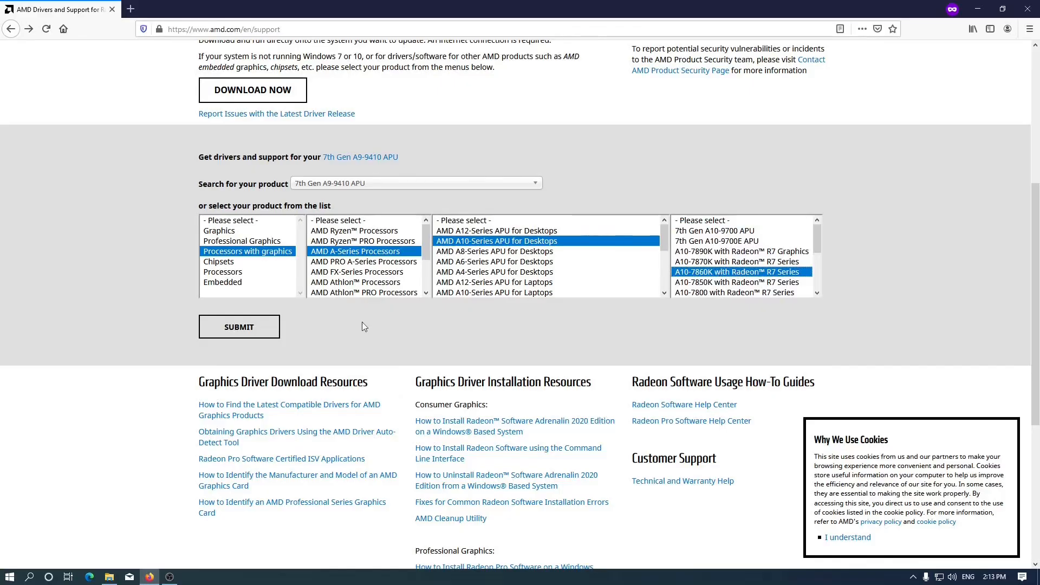
{"action": "left_click", "coordinate": [252, 336]}
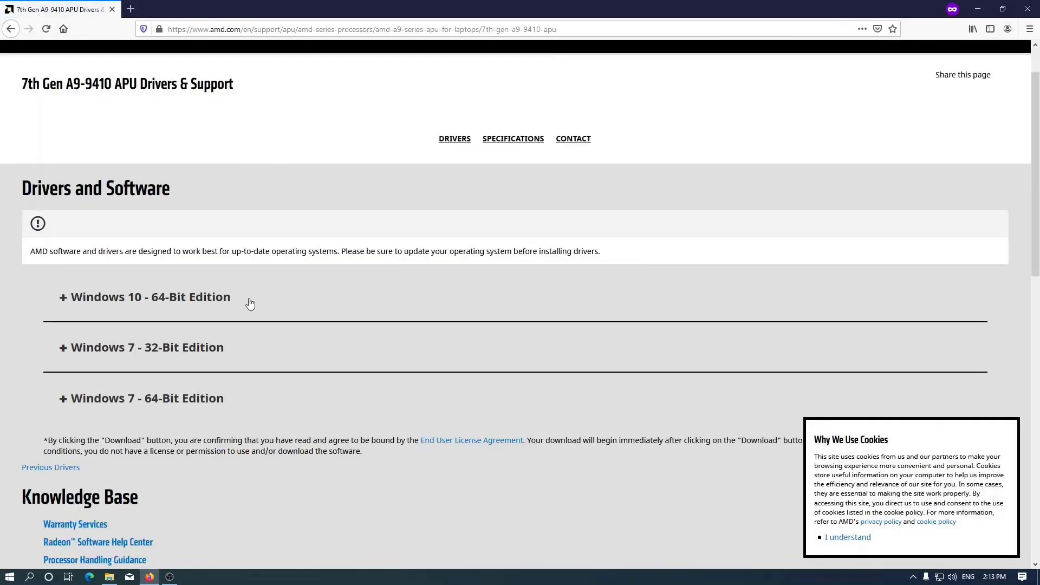
- Return from the driver page to the product selection page and dismiss the feedback survey
{"action": "scroll", "coordinate": [250, 304], "scroll_direction": "down", "scroll_amount": 1}
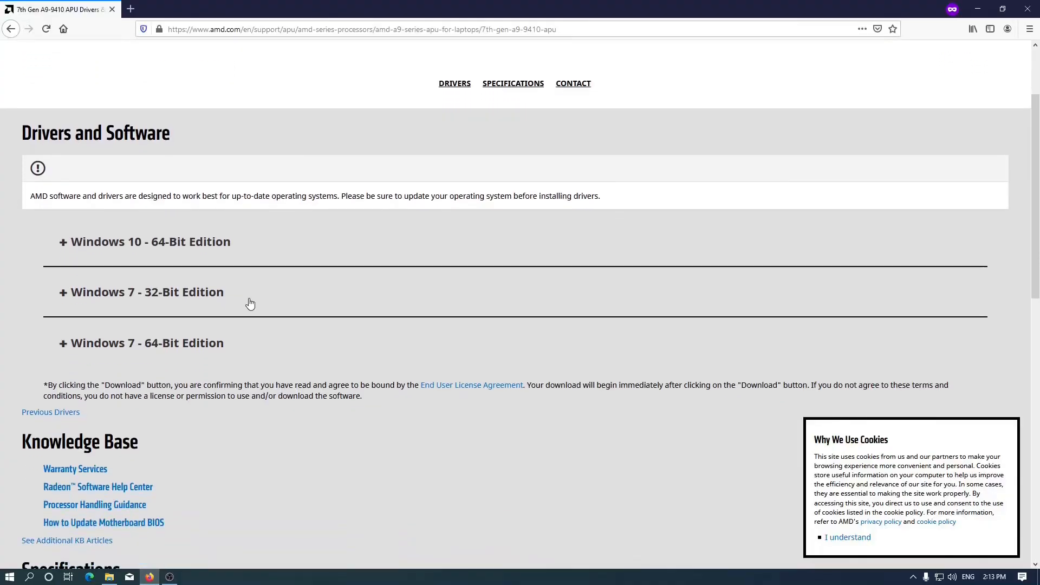
{"action": "left_click", "coordinate": [11, 29]}
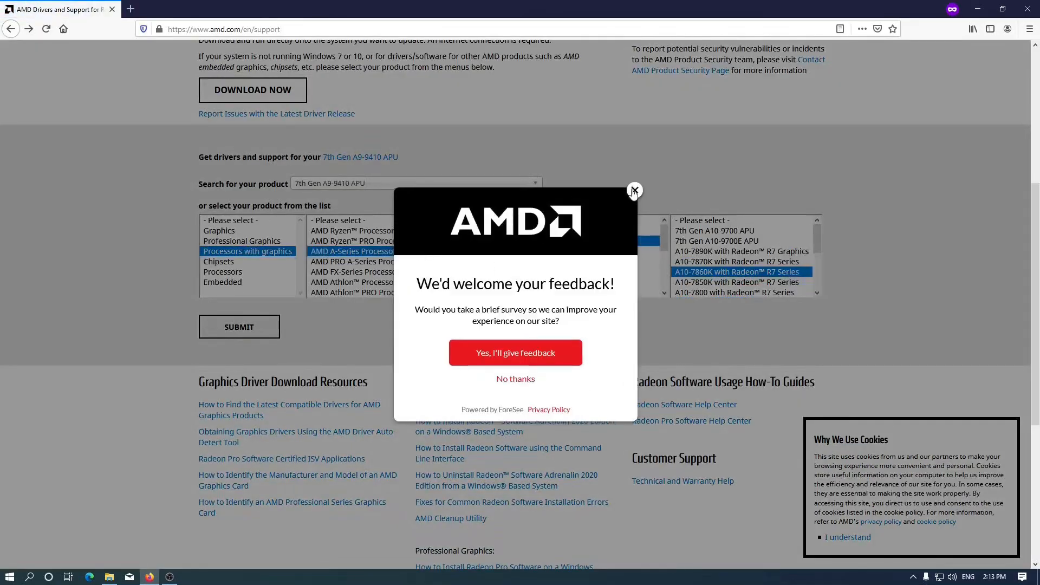
{"action": "left_click", "coordinate": [635, 192]}
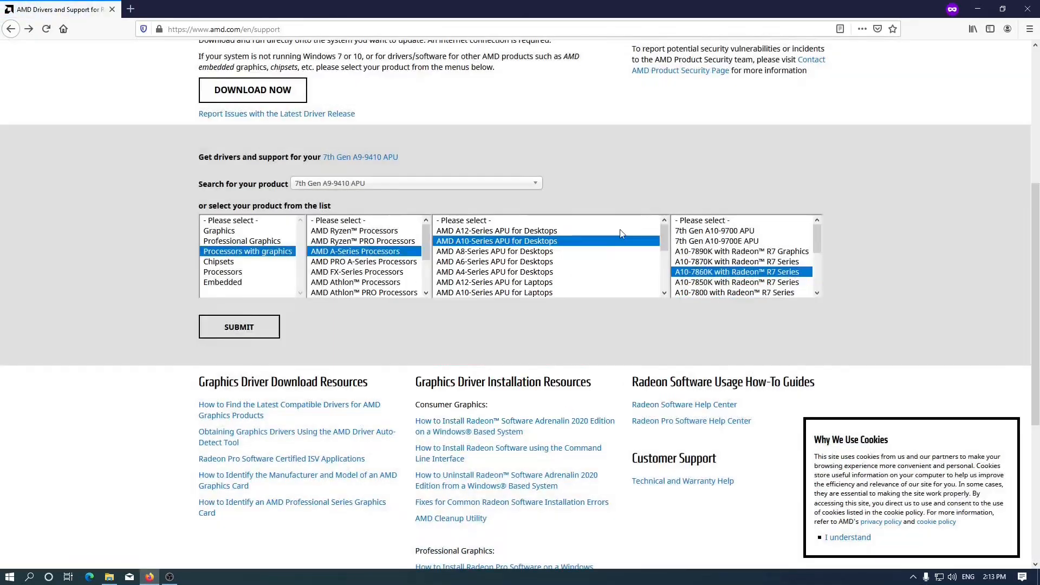
- Choose AMD Ryzen Processors and the Ryzen 7 Mobile Processors with Radeon Graphics series, and submit the product selection
{"action": "left_click", "coordinate": [394, 230]}
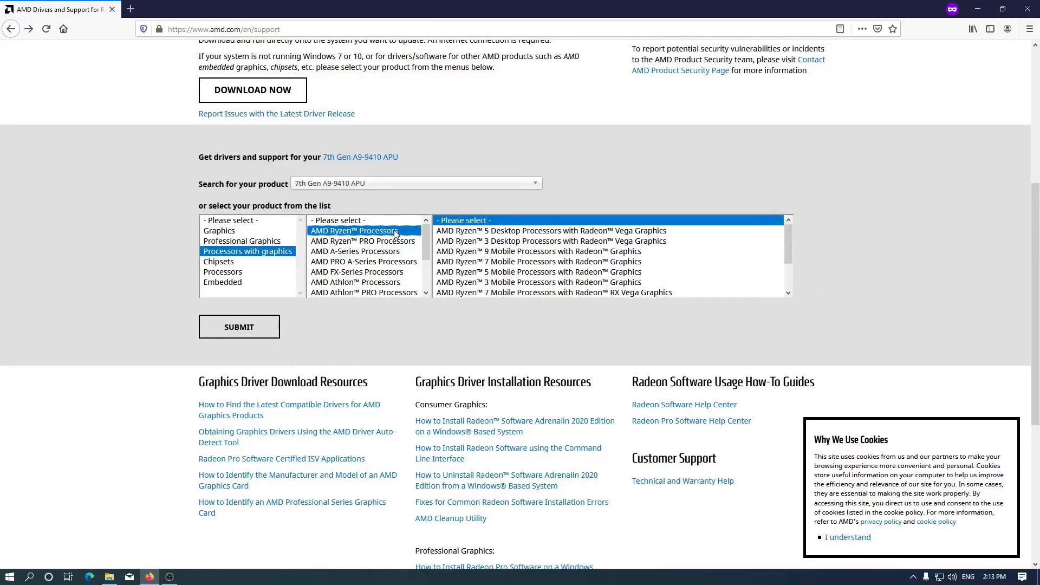
{"action": "left_click", "coordinate": [595, 261]}
{"action": "left_click", "coordinate": [256, 328]}
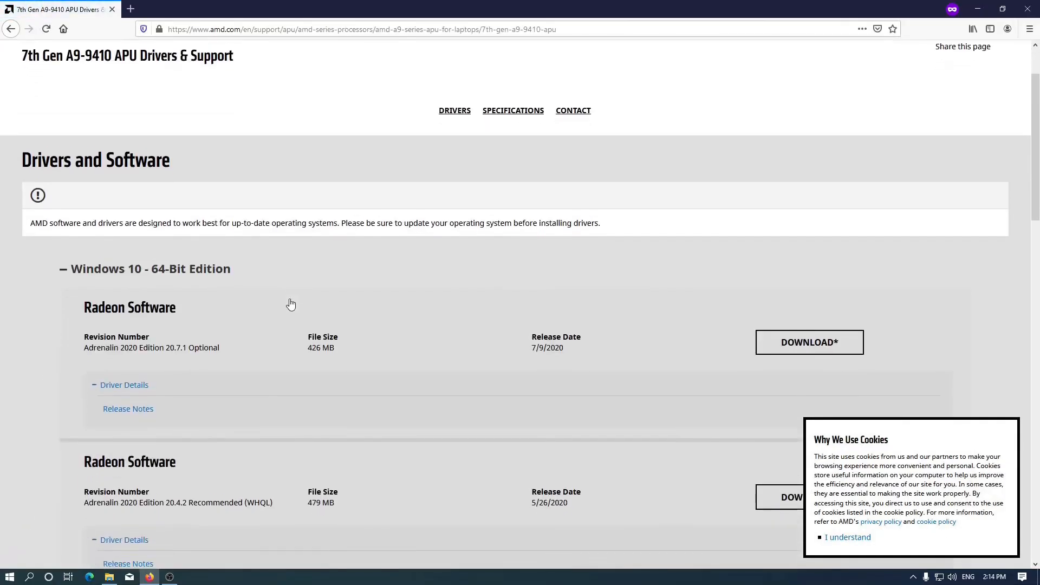
- Compare the revision numbers and release dates of the optional and recommended Radeon Software packages for Windows 10 64-bit
{"action": "scroll", "coordinate": [297, 301], "scroll_direction": "down", "scroll_amount": 1}
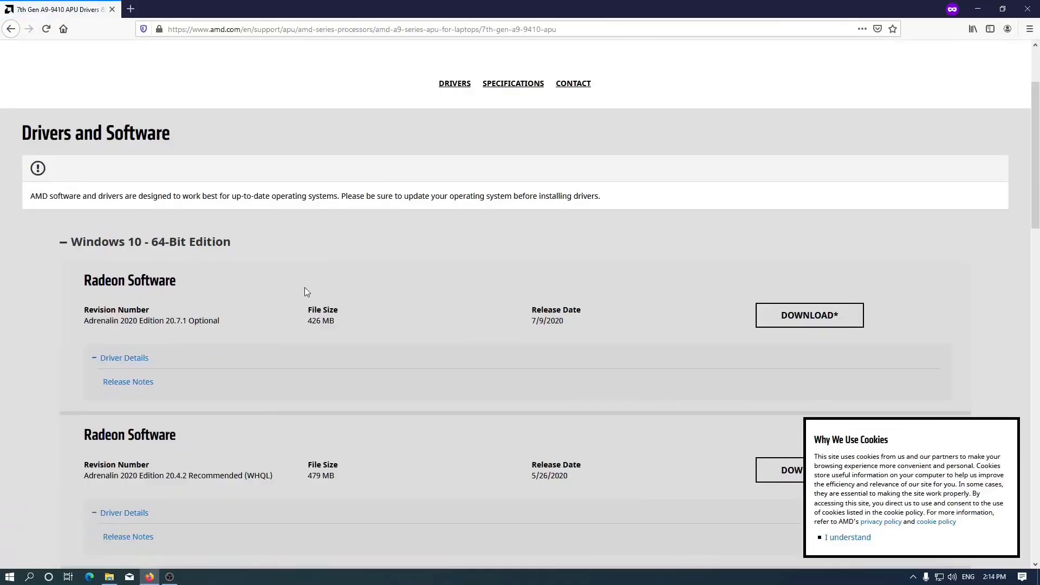
{"action": "scroll", "coordinate": [305, 288], "scroll_direction": "down", "scroll_amount": 3}
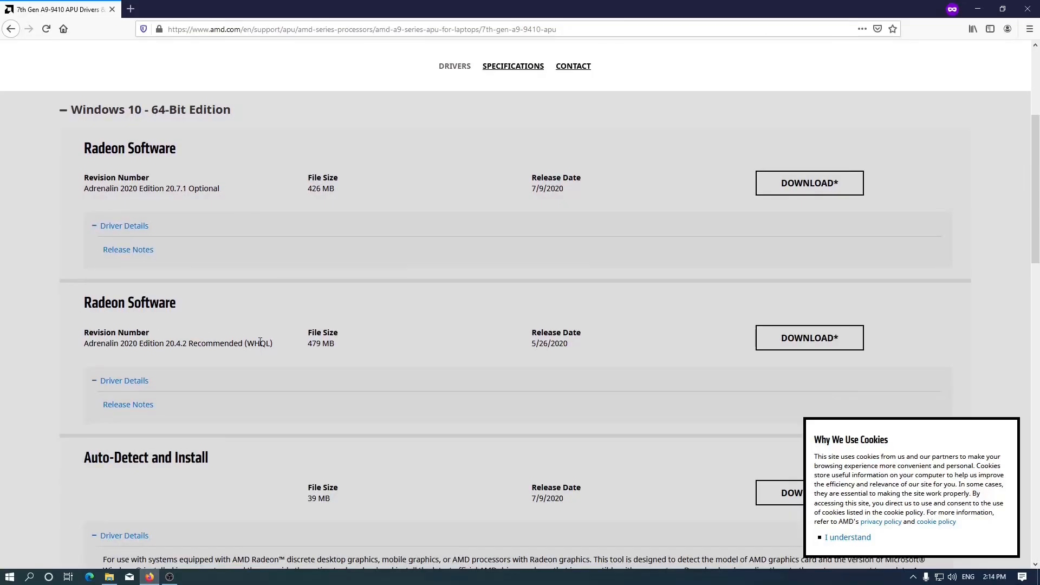
{"action": "left_click_drag", "start_coordinate": [530, 332], "coordinate": [571, 347]}
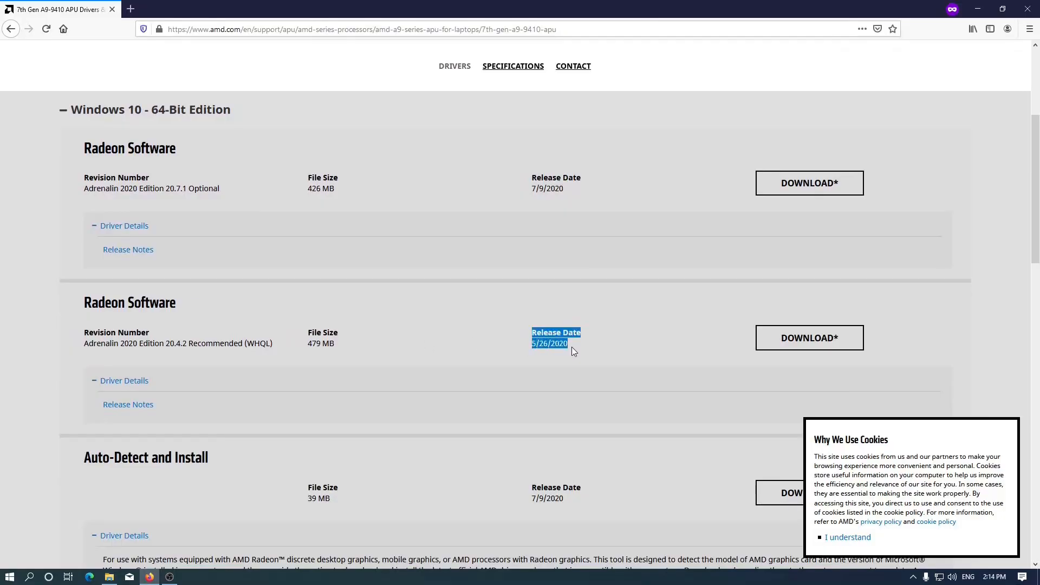
{"action": "left_click", "coordinate": [571, 347]}
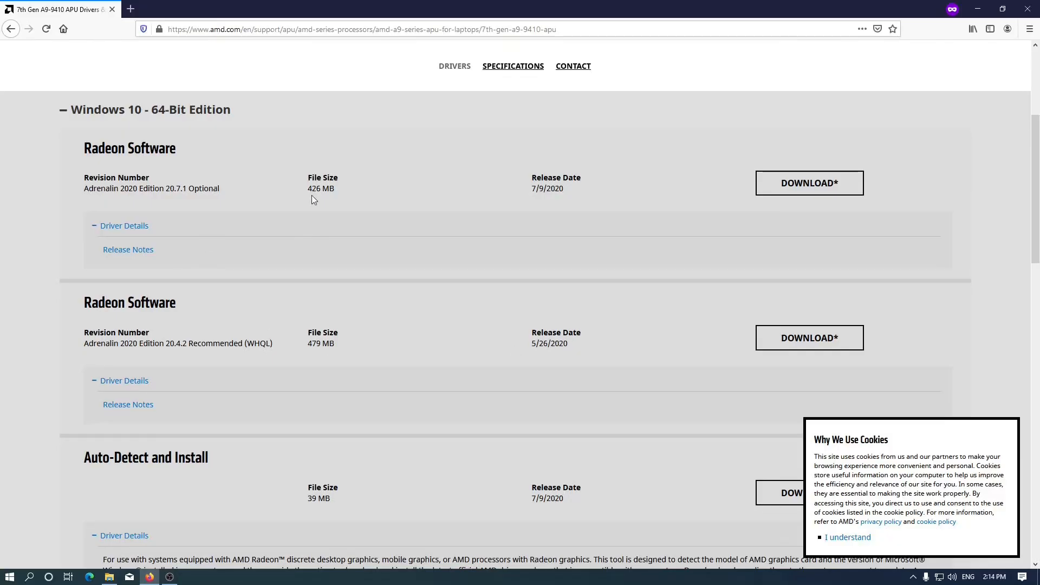
{"action": "left_click_drag", "start_coordinate": [518, 191], "coordinate": [603, 188]}
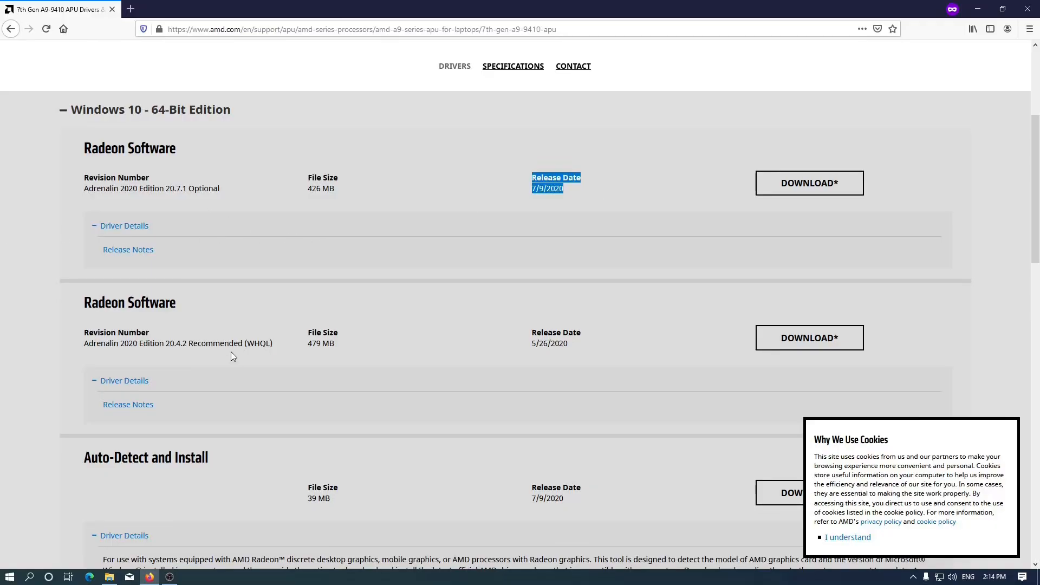
{"action": "left_click_drag", "start_coordinate": [189, 344], "coordinate": [266, 345]}
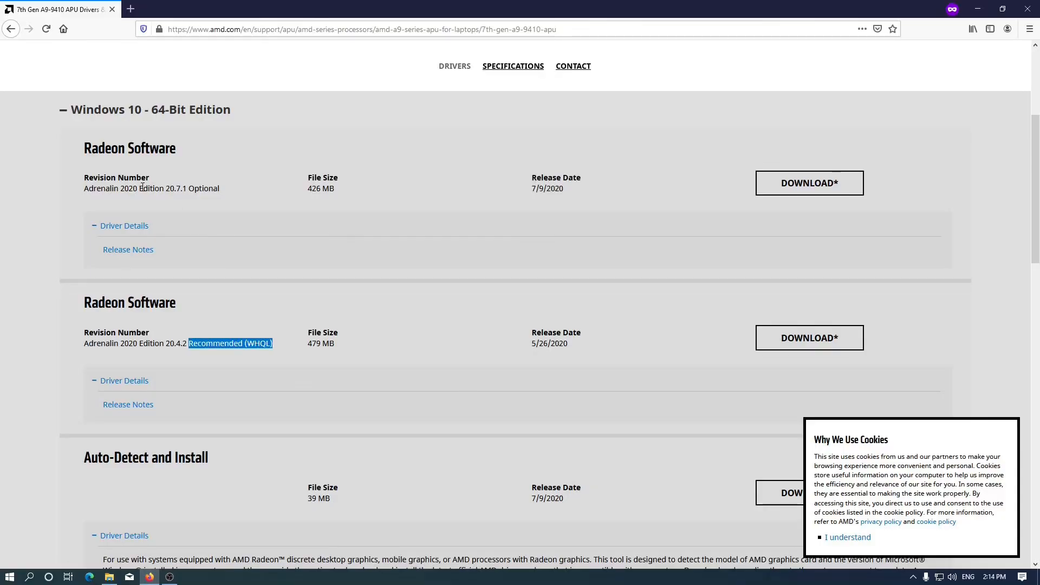
{"action": "left_click_drag", "start_coordinate": [143, 188], "coordinate": [260, 188]}
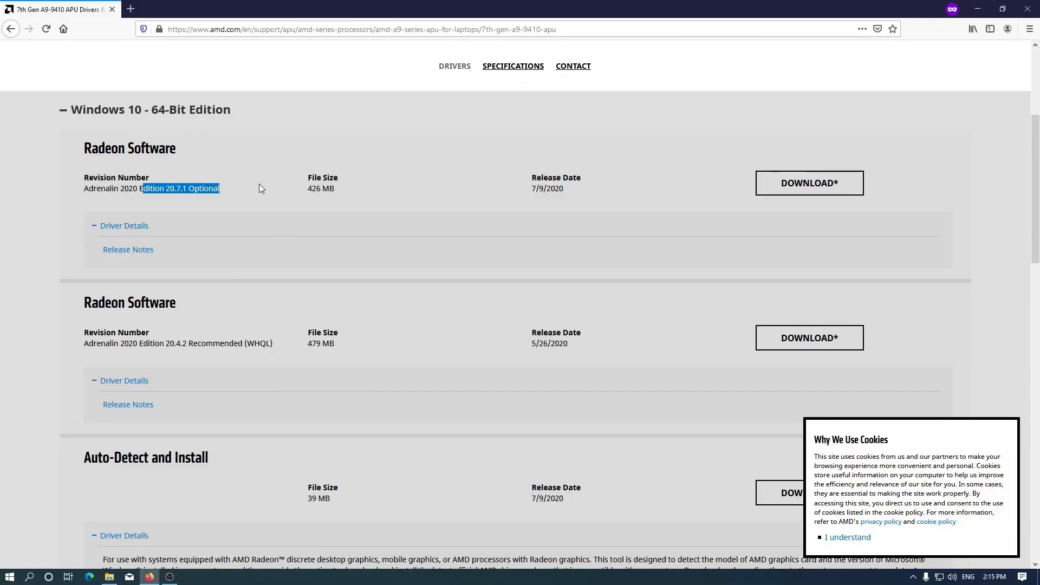
- Download Radeon Software Adrenalin 2020 Edition 20.7.1 Optional for Windows 10 64-bit and save the installer file
{"action": "left_click", "coordinate": [792, 183]}
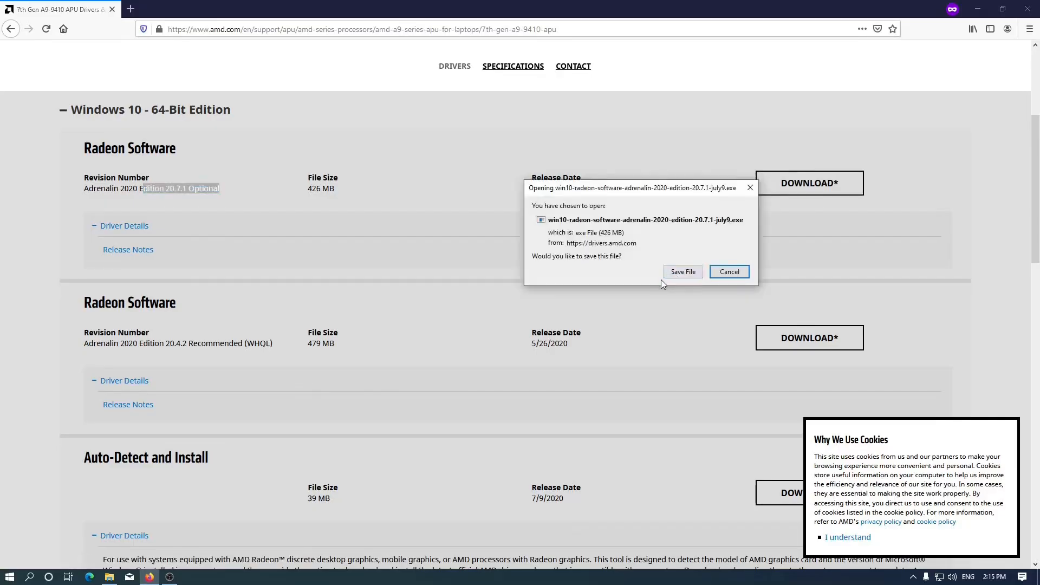
{"action": "left_click", "coordinate": [677, 274]}
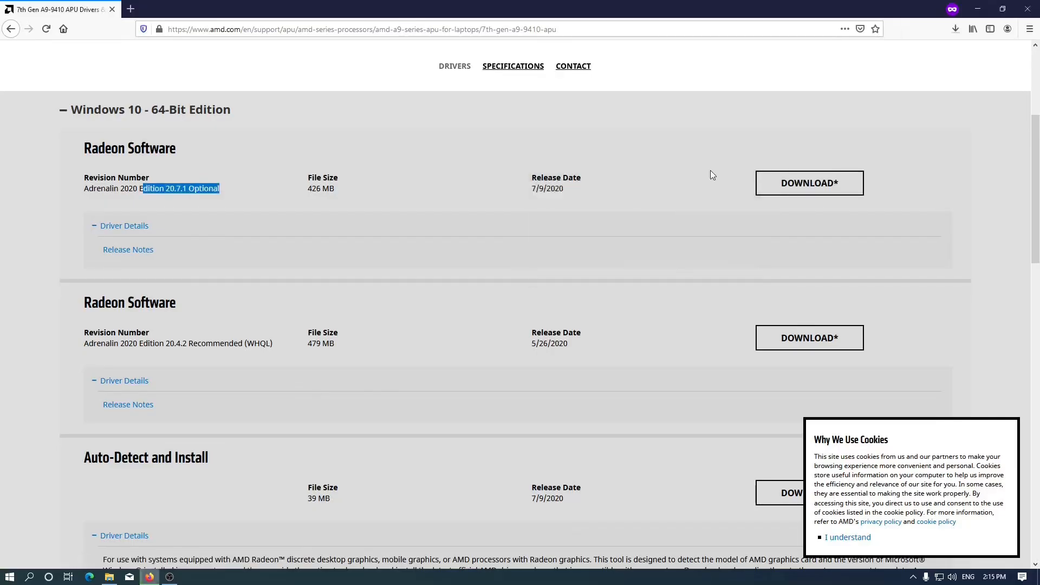
- Cancel the running download of the Radeon Software installer and close the download list
{"action": "left_click", "coordinate": [956, 28]}
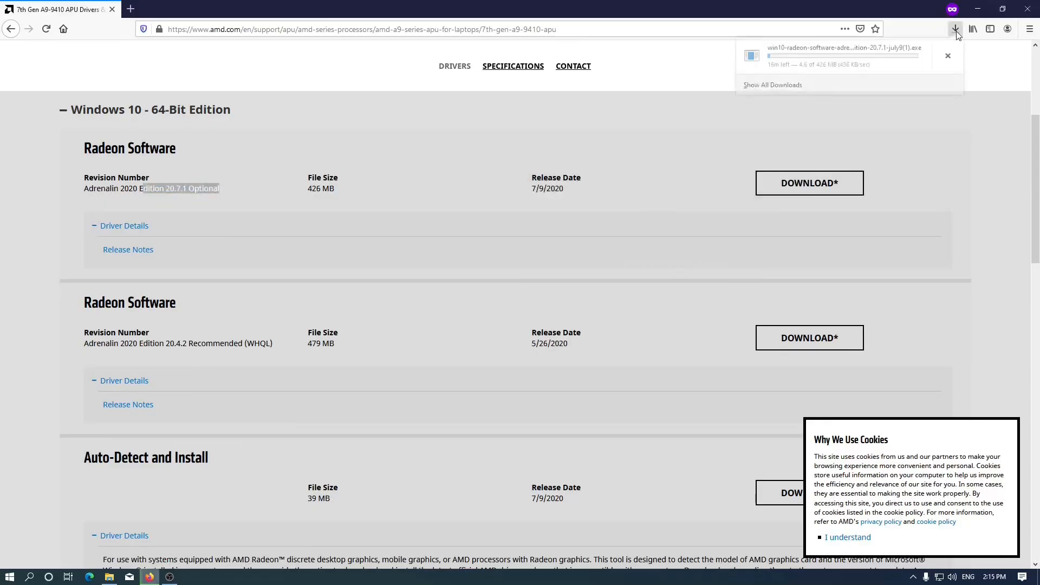
{"action": "left_click", "coordinate": [948, 57]}
{"action": "left_click", "coordinate": [903, 131]}
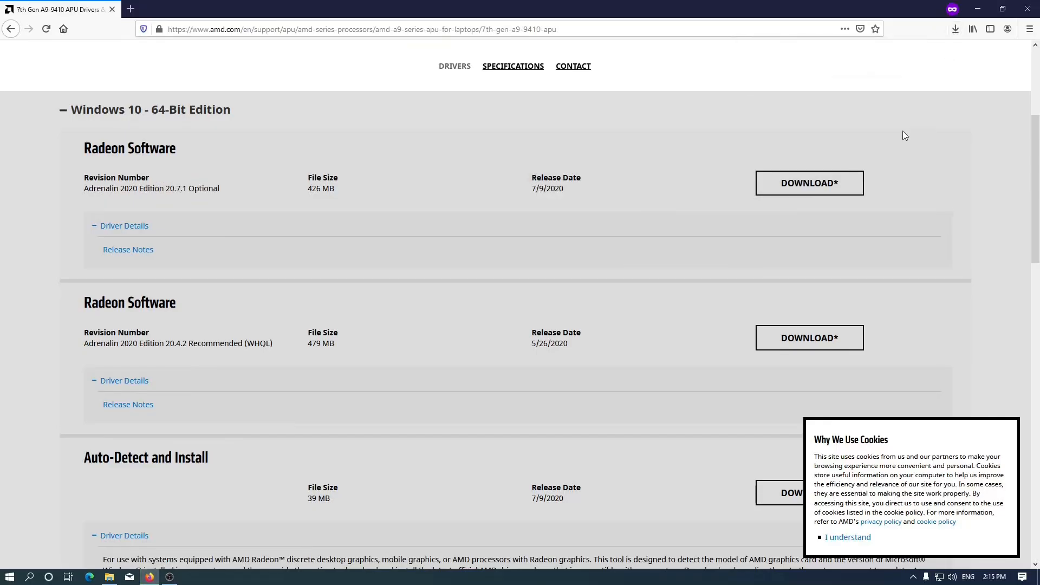
- Switch to the Downloads folder in File Explorer and select the win10-radeon-software-adrenalin-2020-edition-20.7.1-july9 installer
{"action": "left_click", "coordinate": [110, 577]}
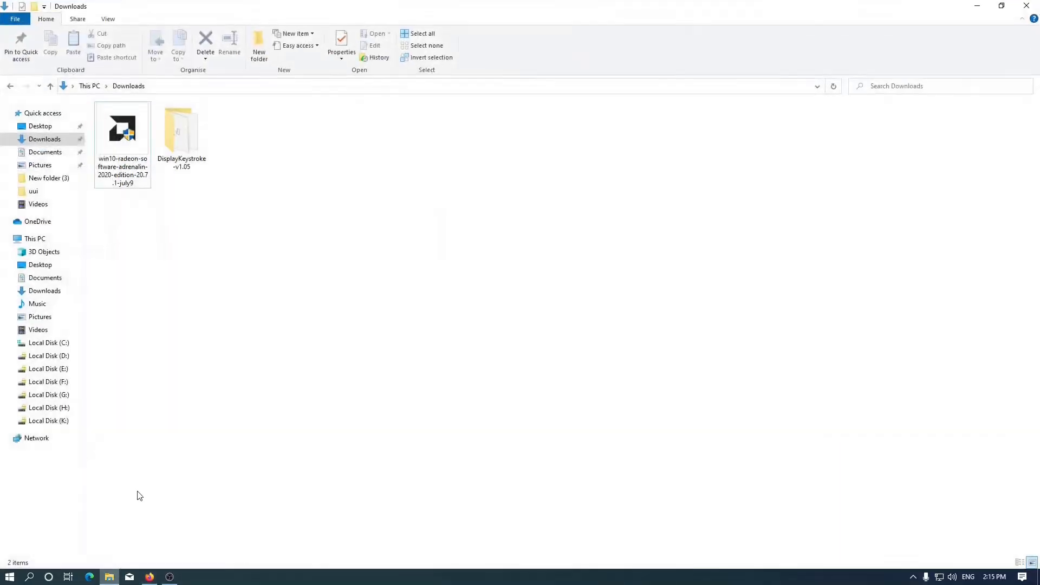
{"action": "left_click", "coordinate": [98, 166]}
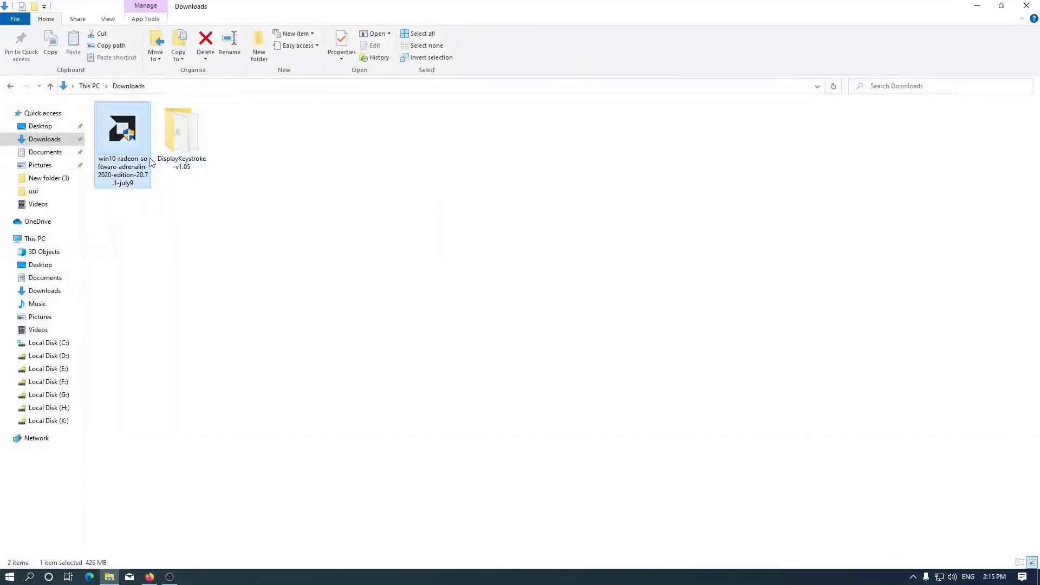